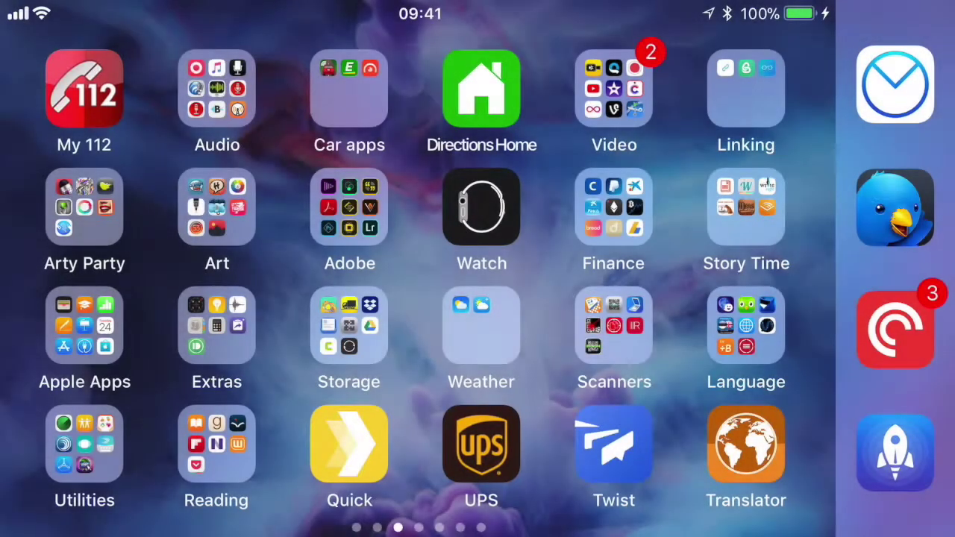
Launch TwistedWave from the Home Screen's Audio folder to show its two recordings
left_click(217, 88)
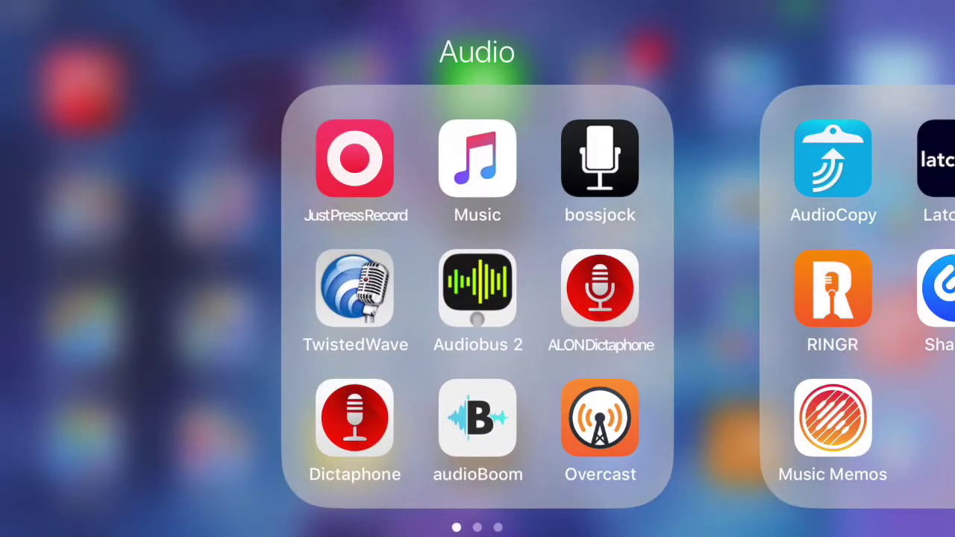
left_click(355, 287)
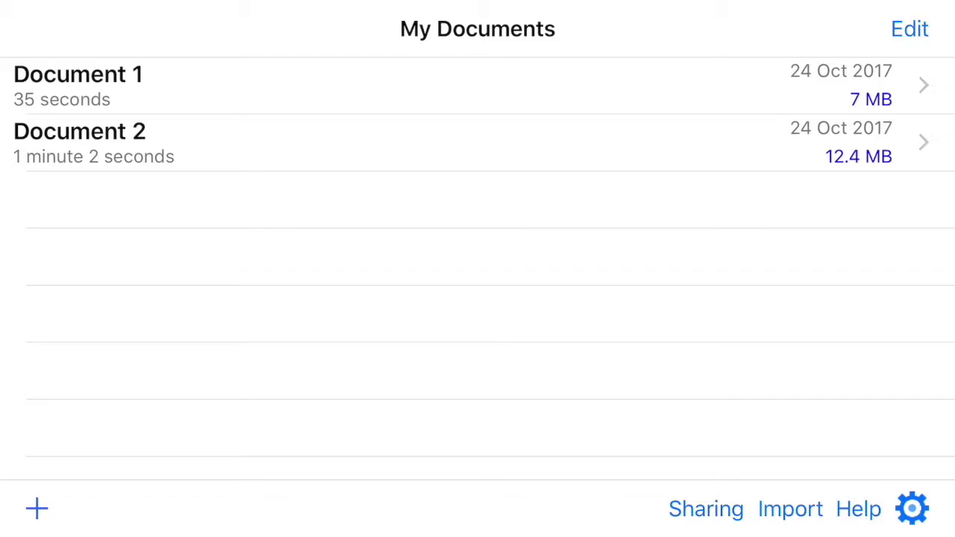
Check the recorder settings and create a new mono 48 000 Hz recording named Document 3
left_click(912, 509)
scroll(477, 299, "down", 5)
left_click(37, 509)
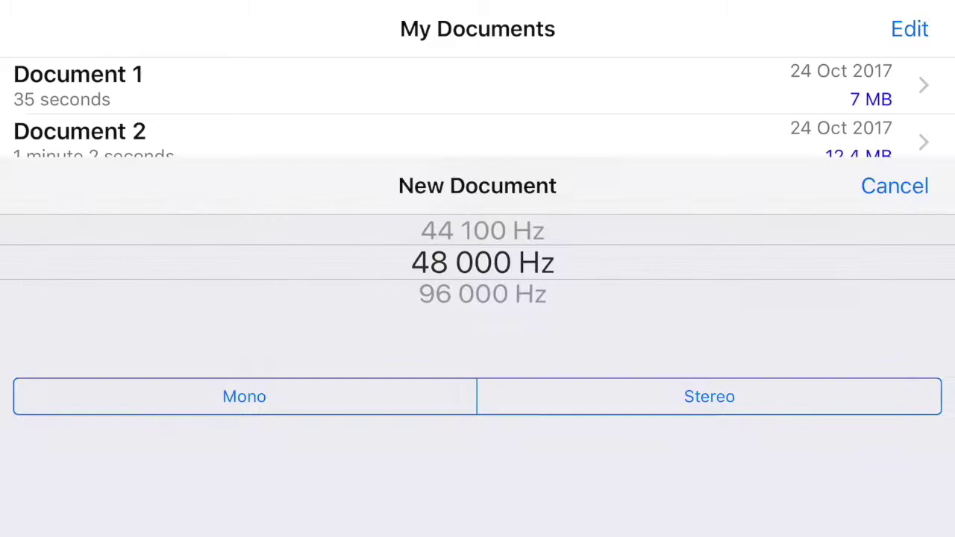
left_click(244, 239)
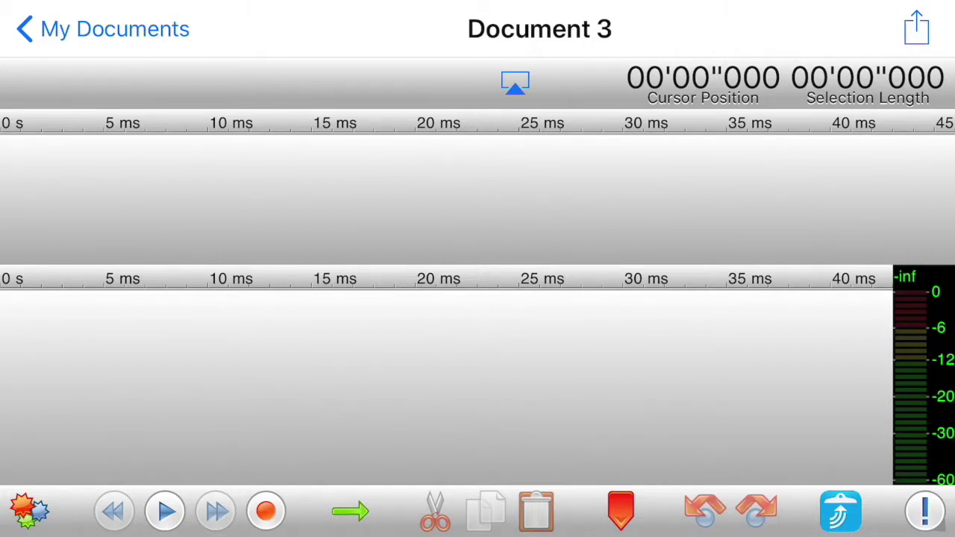
Record about 46 seconds of spoken audio into Document 3
left_click(266, 511)
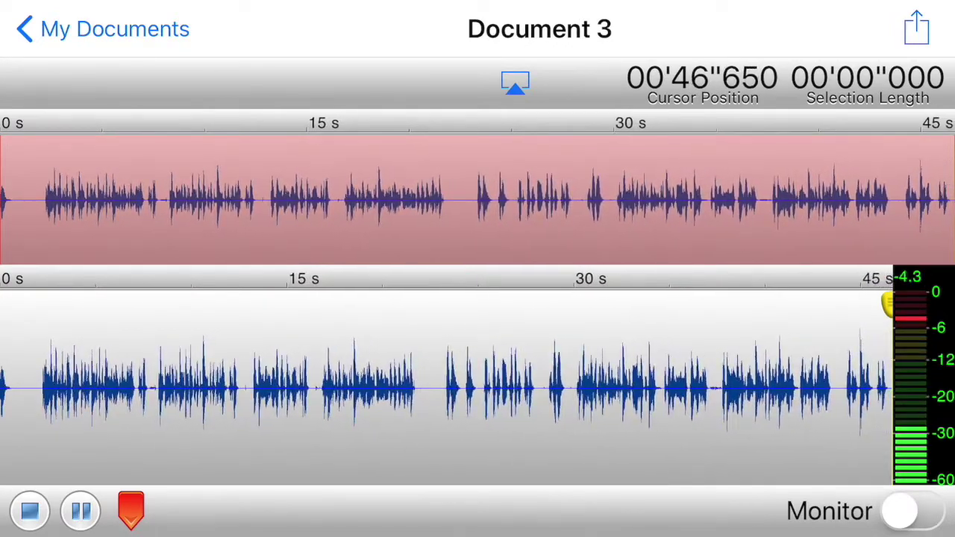
Stop recording and set Document 3's export format to Apple Lossless / ALAC (.m4a)
left_click(30, 511)
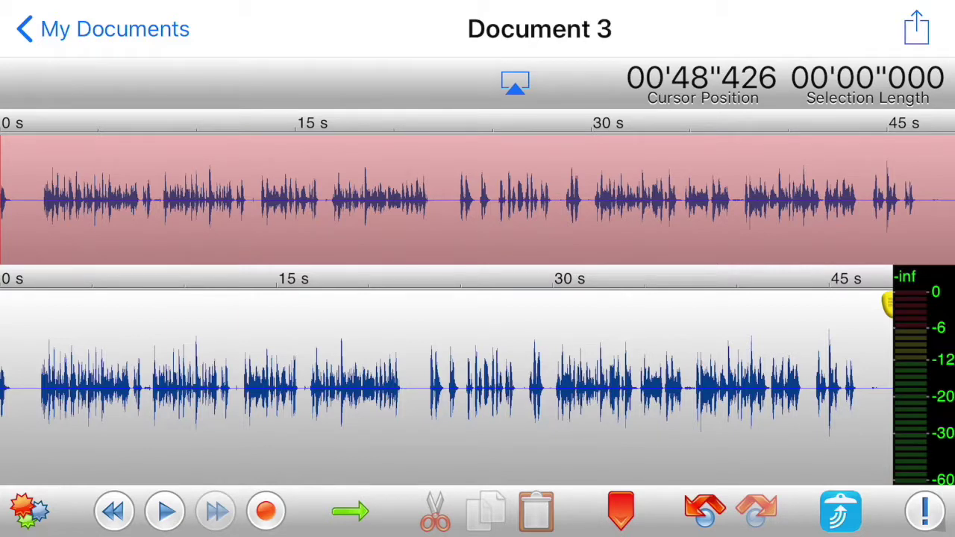
left_click(916, 28)
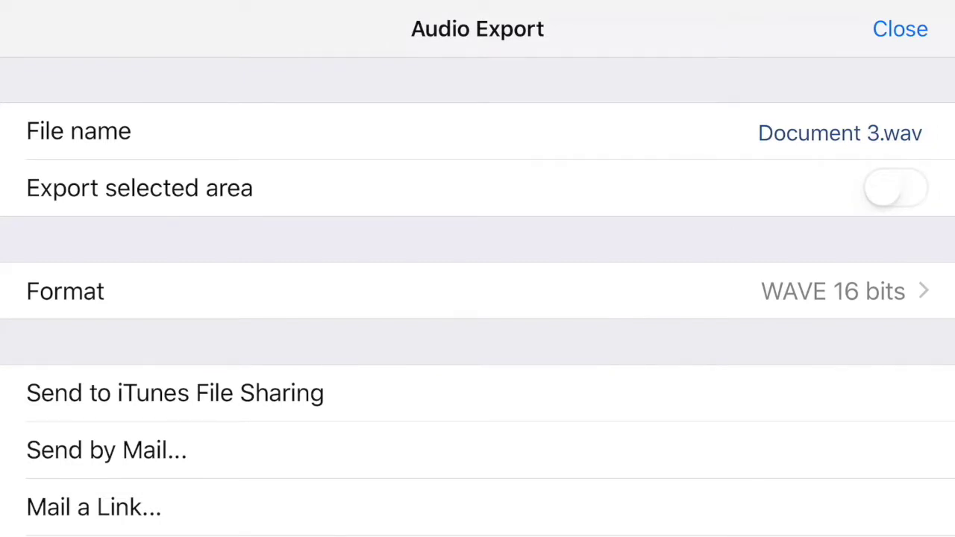
left_click(836, 291)
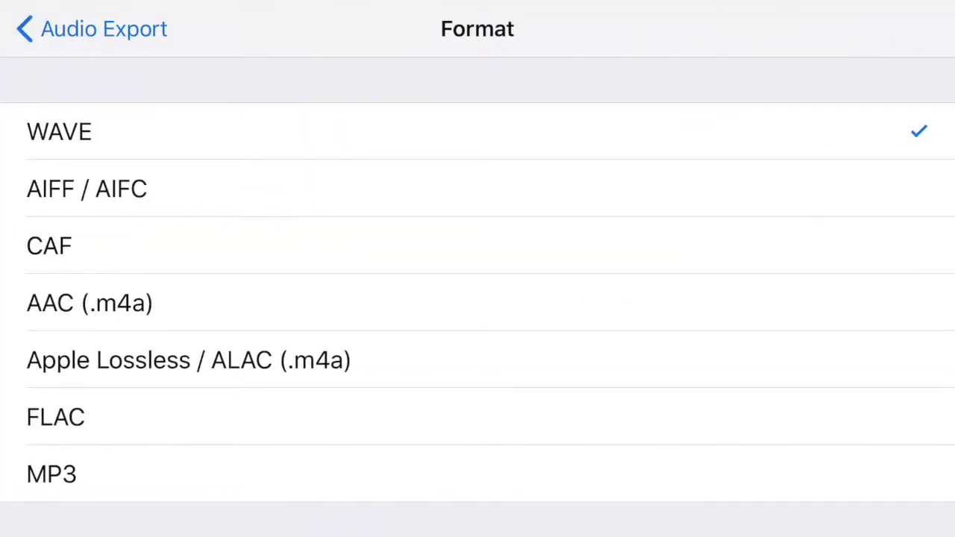
left_click(477, 360)
left_click(90, 28)
scroll(478, 298, "down", 5)
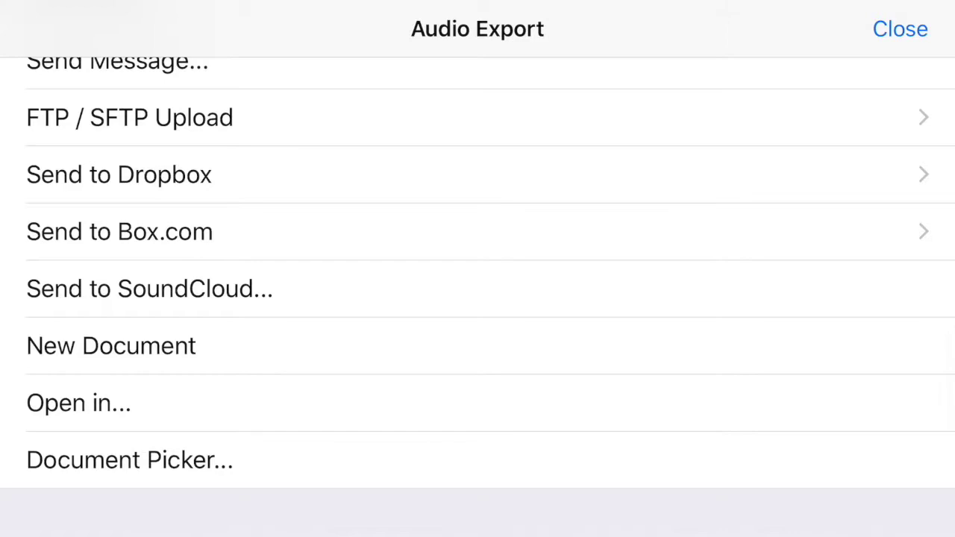
AirDrop Document 3.m4a to the iMac using Open in..
left_click(79, 403)
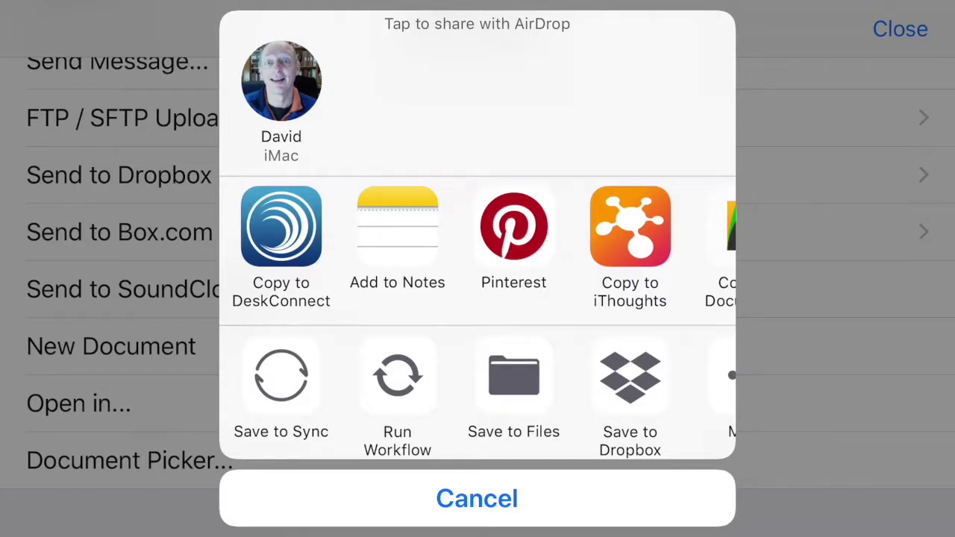
left_click(281, 81)
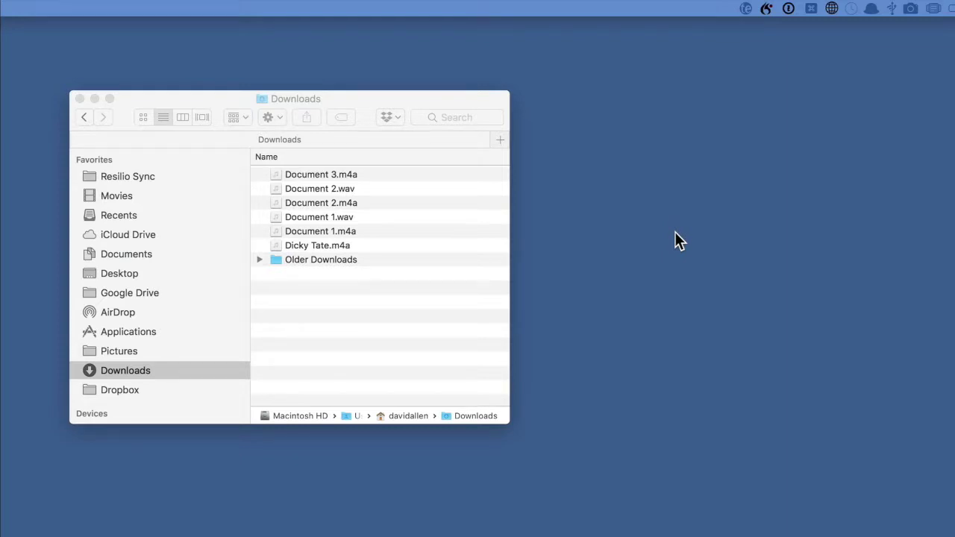
Select Document 3.m4a in Downloads and switch Dragon Dictate to its Transcription window
left_click(379, 175)
left_click(379, 175)
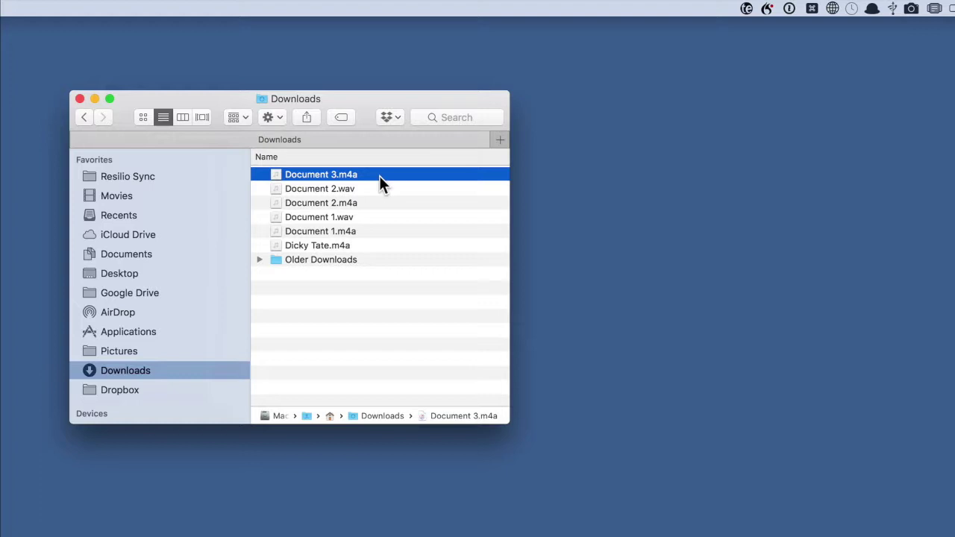
left_click(769, 10)
left_click(802, 50)
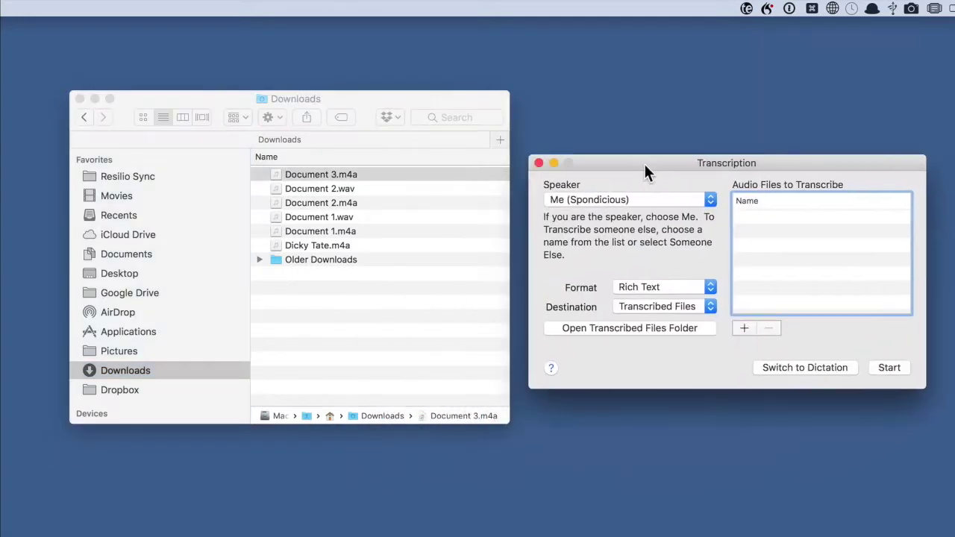
Place the Transcription window beside Downloads and drag Document 3.m4a into the transcription list
left_click_drag(644, 164, 638, 151)
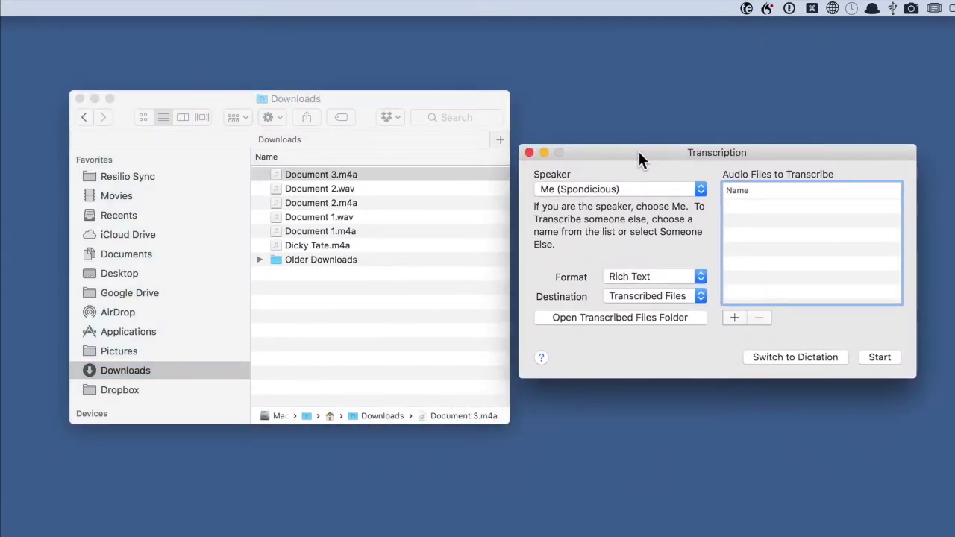
left_click(735, 318)
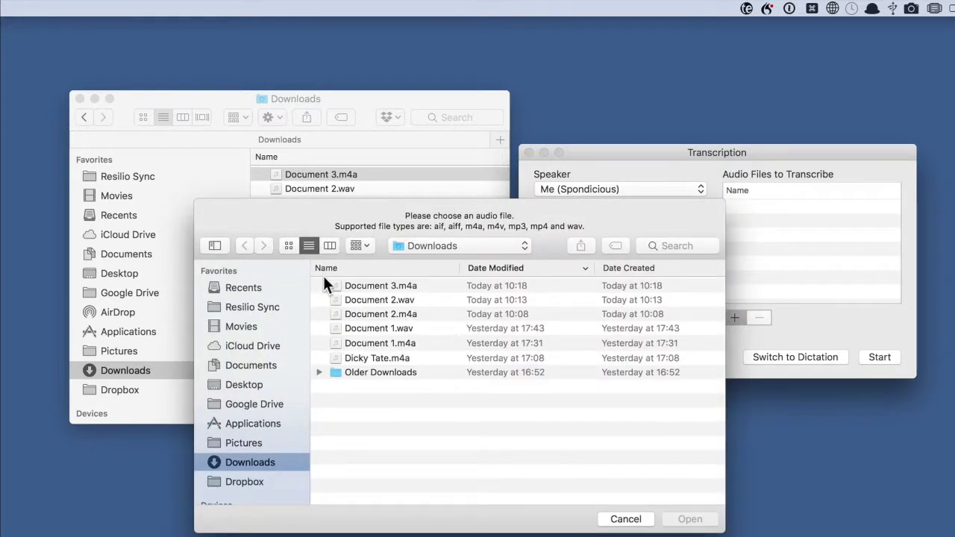
left_click(635, 518)
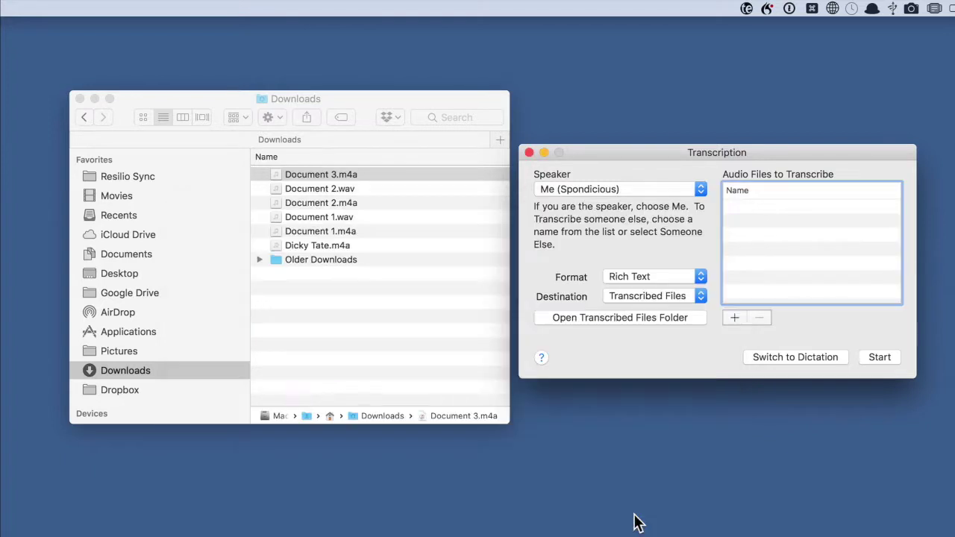
left_click(389, 154)
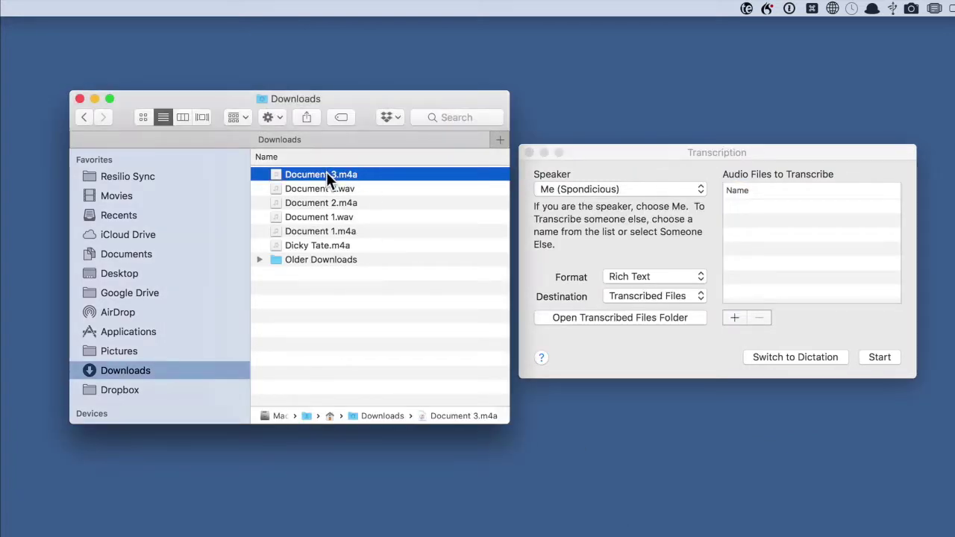
left_click_drag(326, 173, 763, 221)
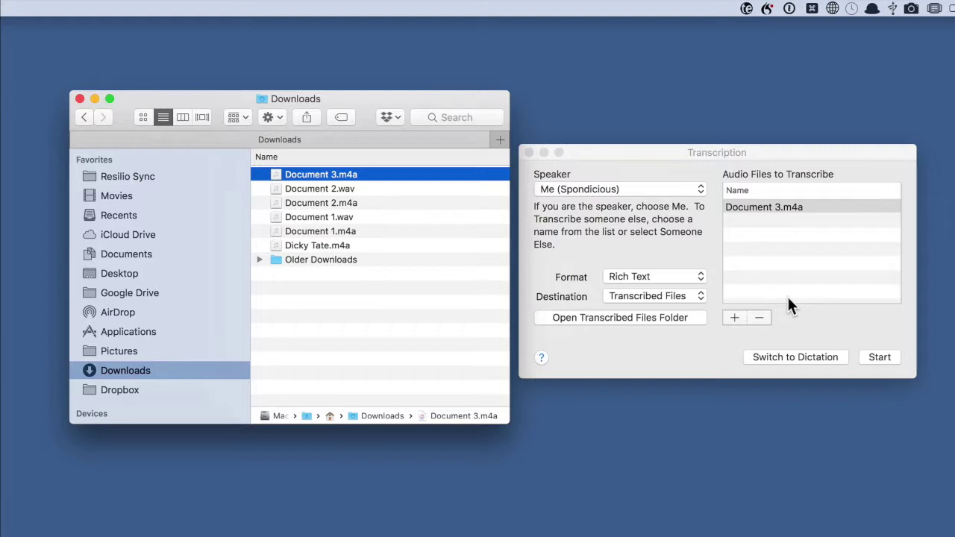
left_click(679, 274)
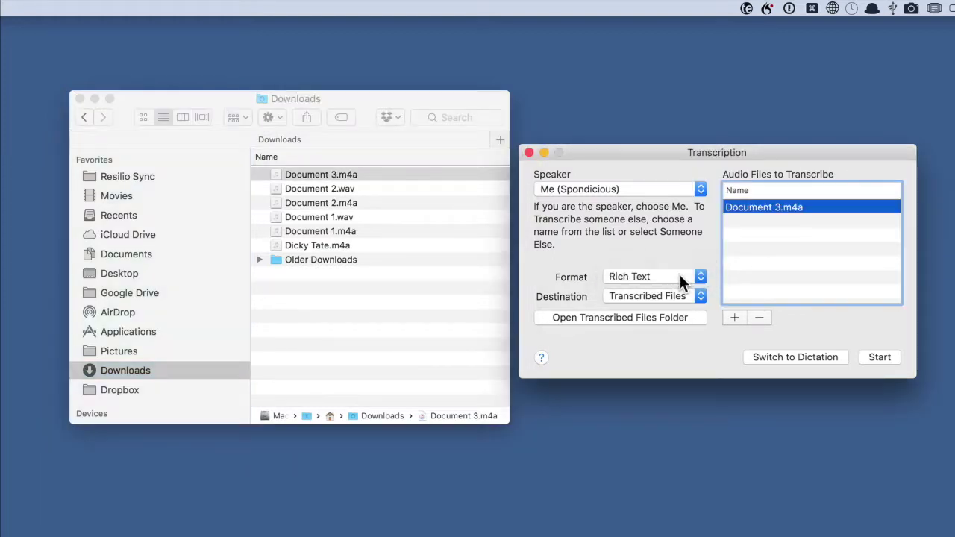
left_click(679, 274)
mouse_move(687, 280)
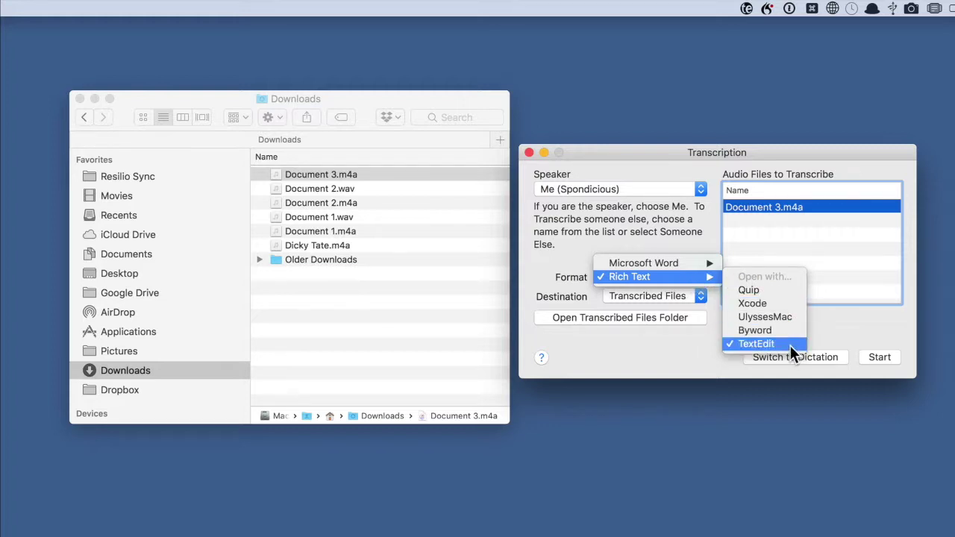
left_click(718, 357)
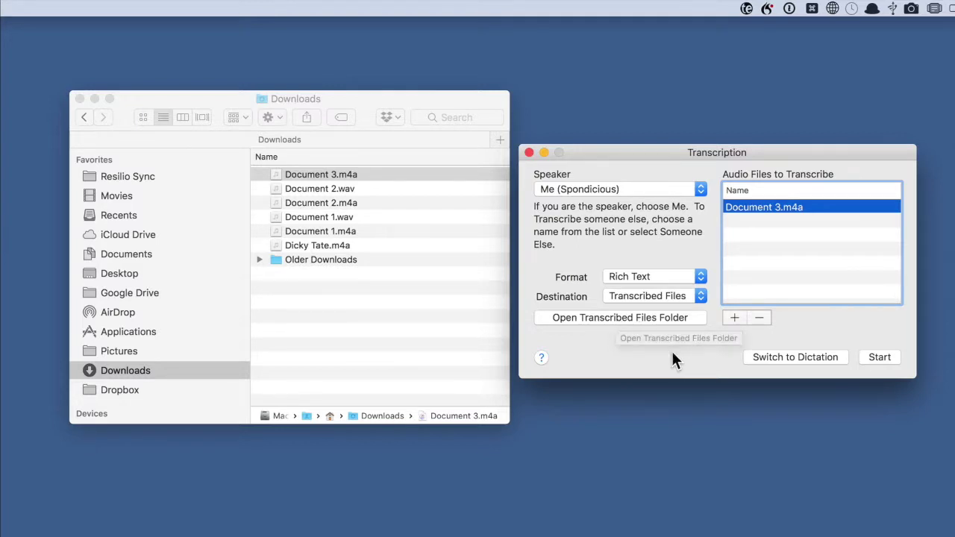
Start transcribing the queued Document 3.m4a into Rich Text
left_click(881, 357)
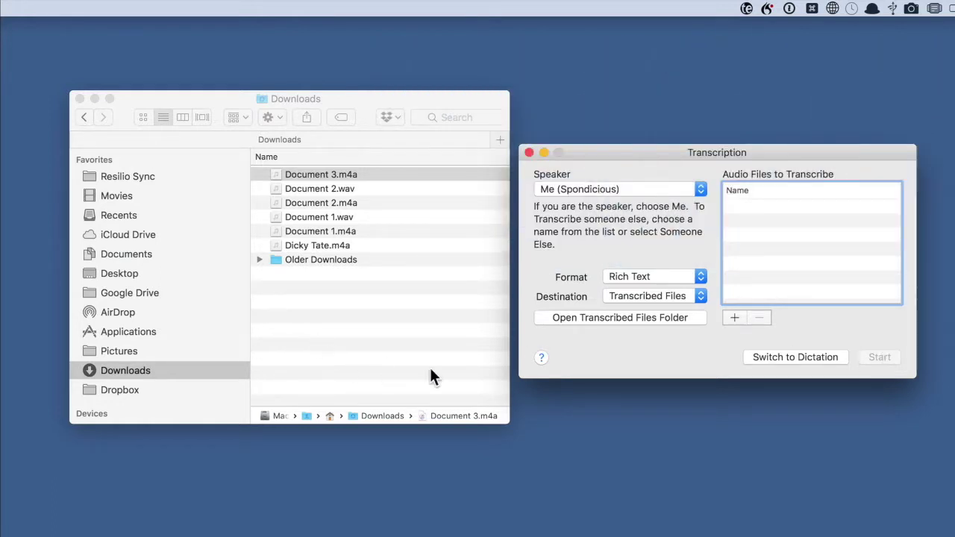
Open Document 3.rtf from the Transcribed Files folder in TextEdit and select all its text
left_click(615, 320)
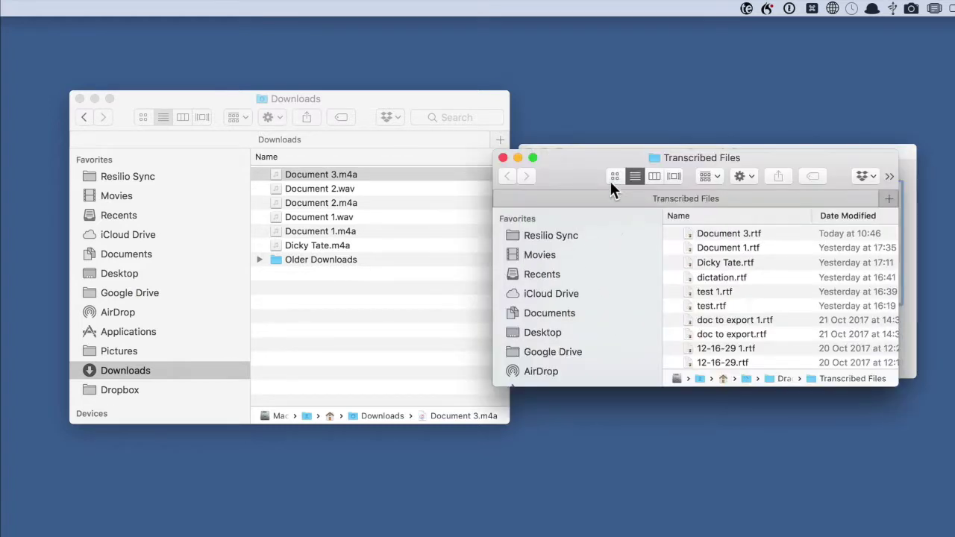
left_click_drag(582, 182, 375, 215)
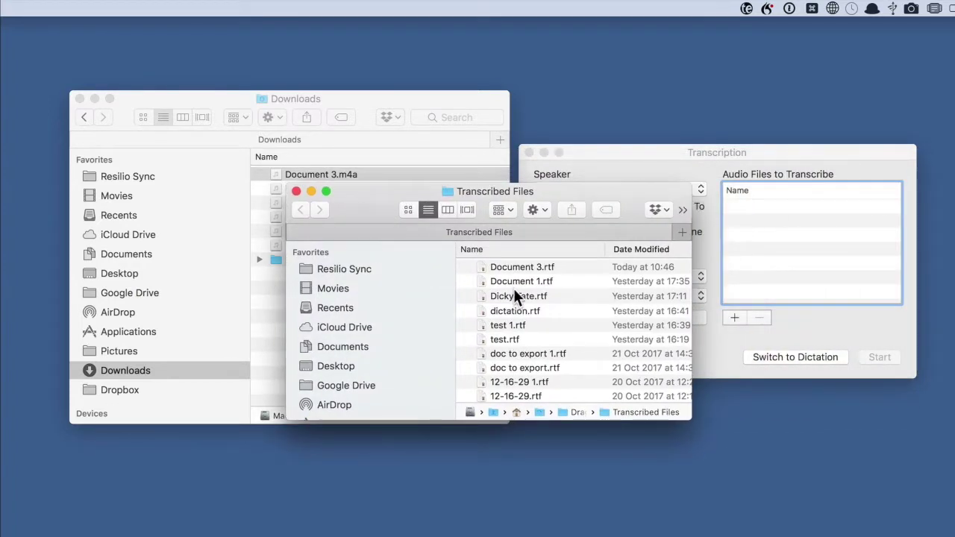
left_click(536, 267)
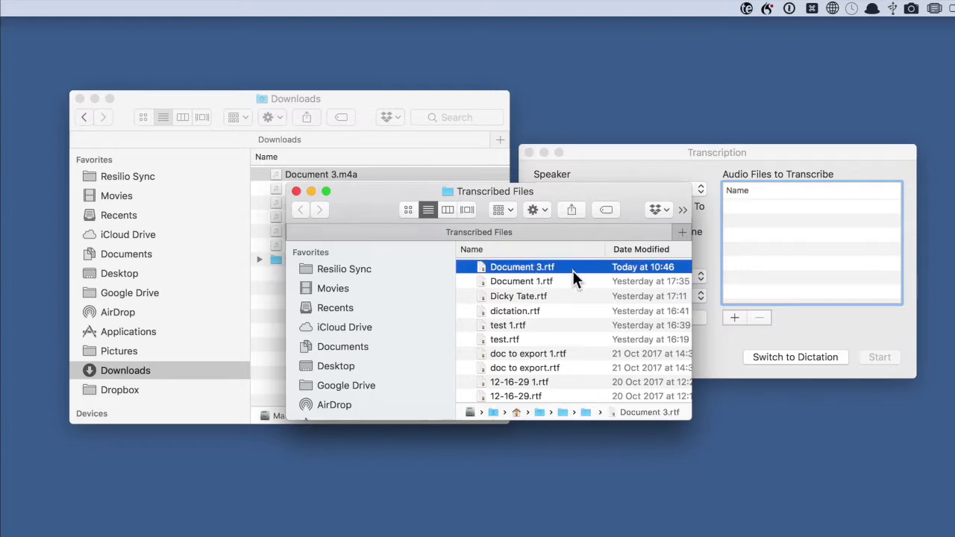
double_click(573, 270)
key("super+a")
left_click(238, 80)
Enlarge the transcript to 36 pt, then shorten the TextEdit window and move it lower
left_click(225, 184)
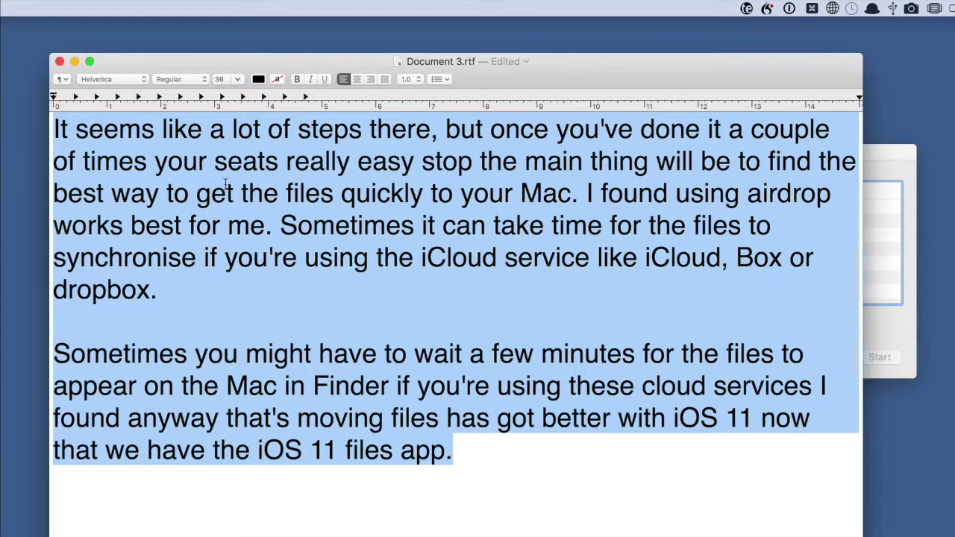
left_click_drag(662, 536, 663, 502)
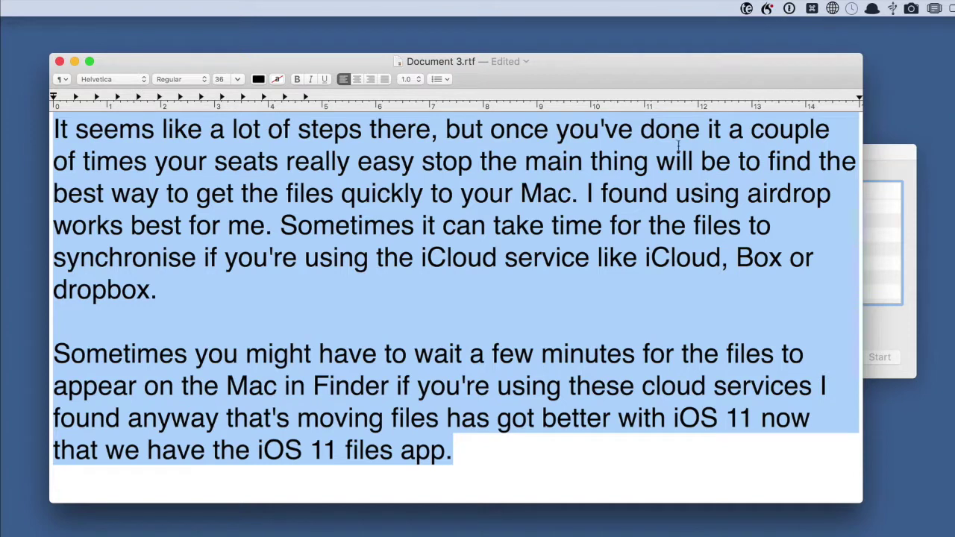
left_click_drag(629, 75, 635, 149)
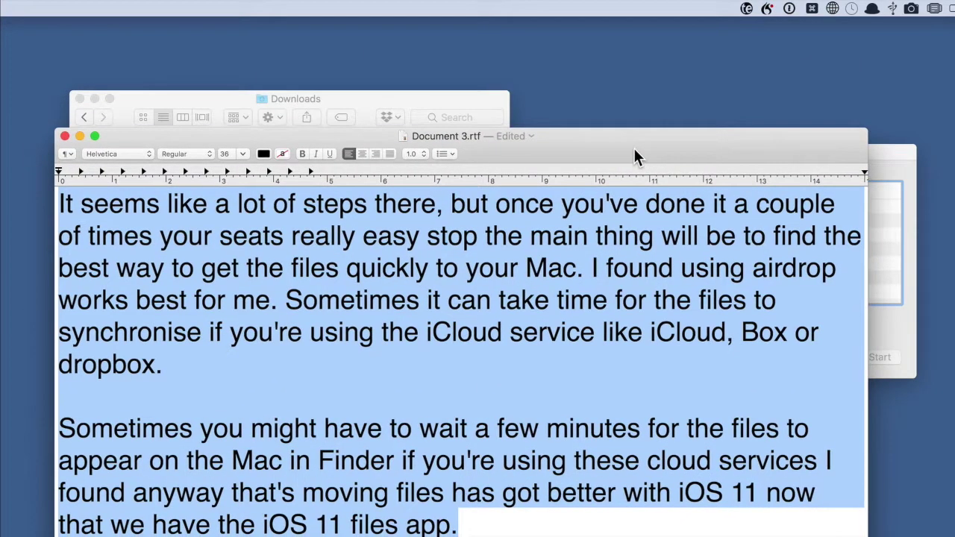
left_click(485, 102)
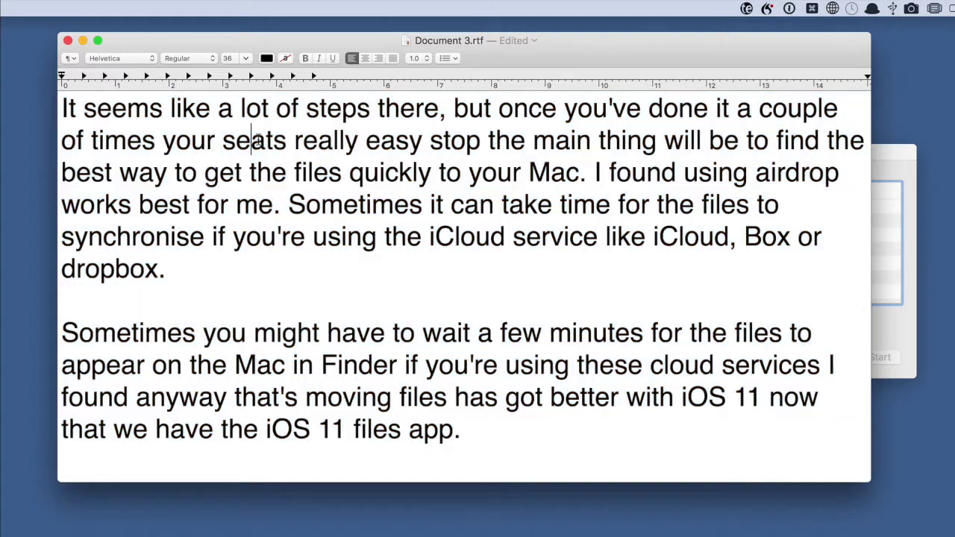
Correct the transcript: 'seats' becomes 'see its', 'dropbox' becomes 'Dropbox', and 'services' gets a full stop
double_click(257, 142)
type("see its")
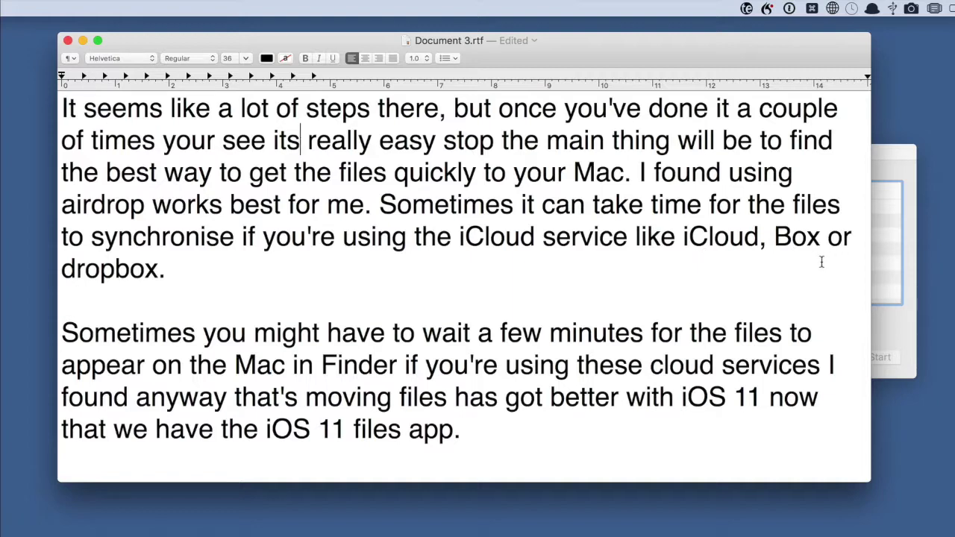
left_click_drag(72, 258, 53, 264)
type("D")
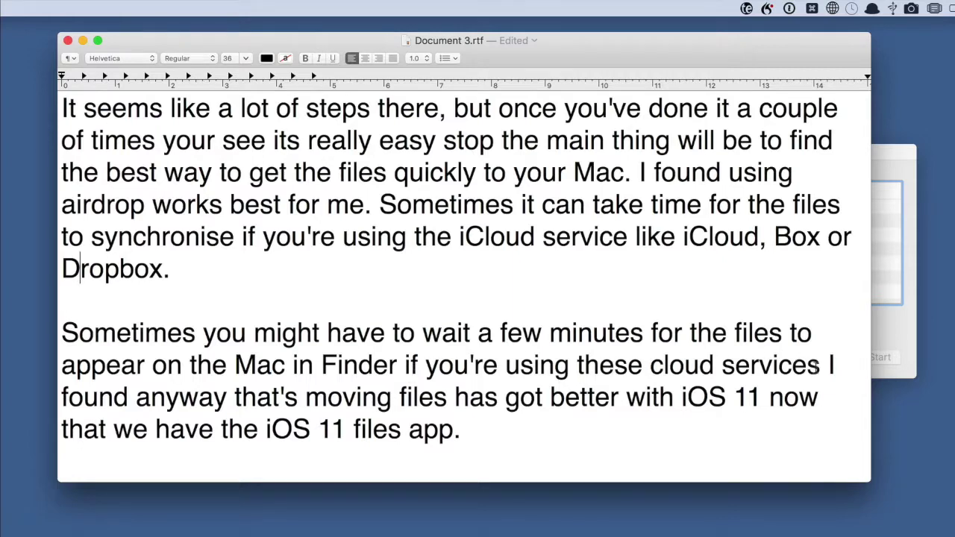
left_click(817, 365)
type(".")
Select the entire corrected transcript from its end to the start and copy it via PopClip
left_click(471, 436)
left_click_drag(471, 437, 57, 109)
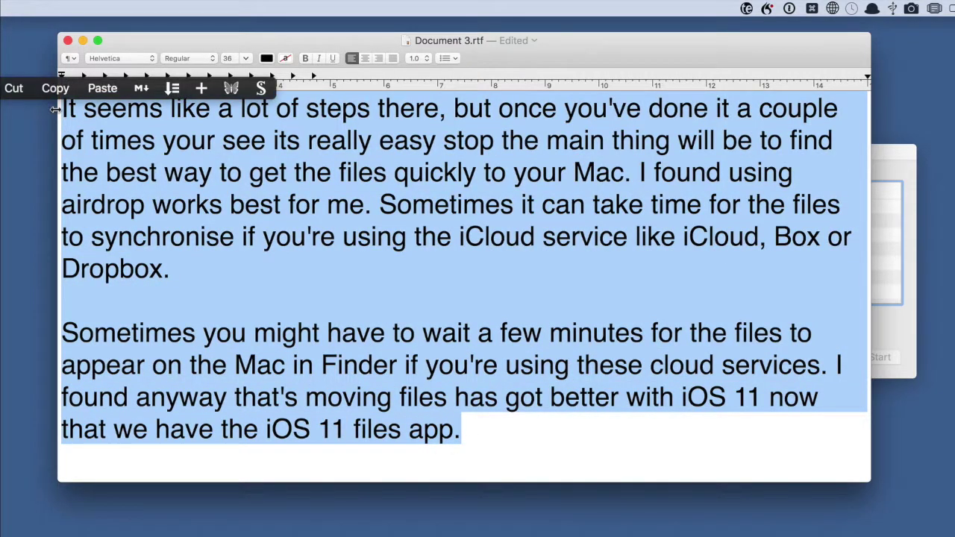
left_click(64, 90)
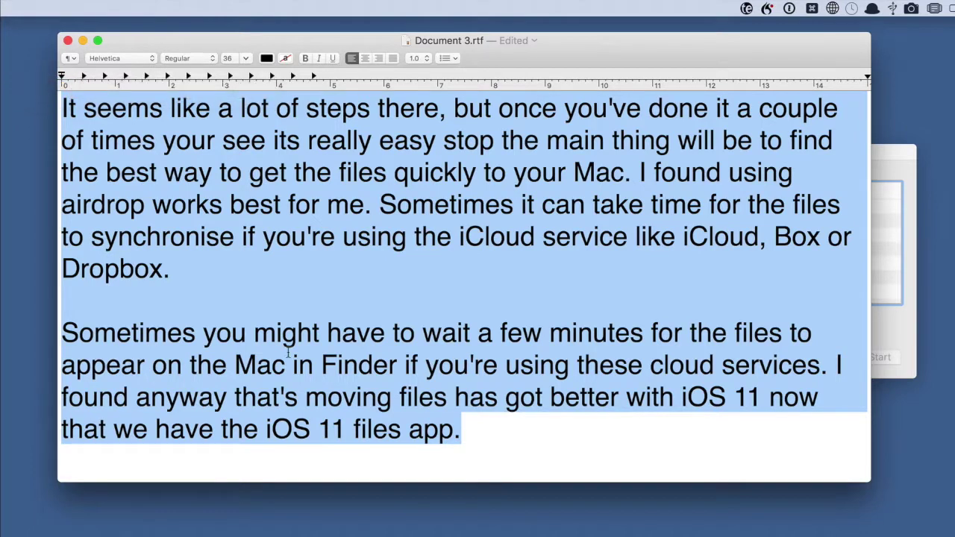